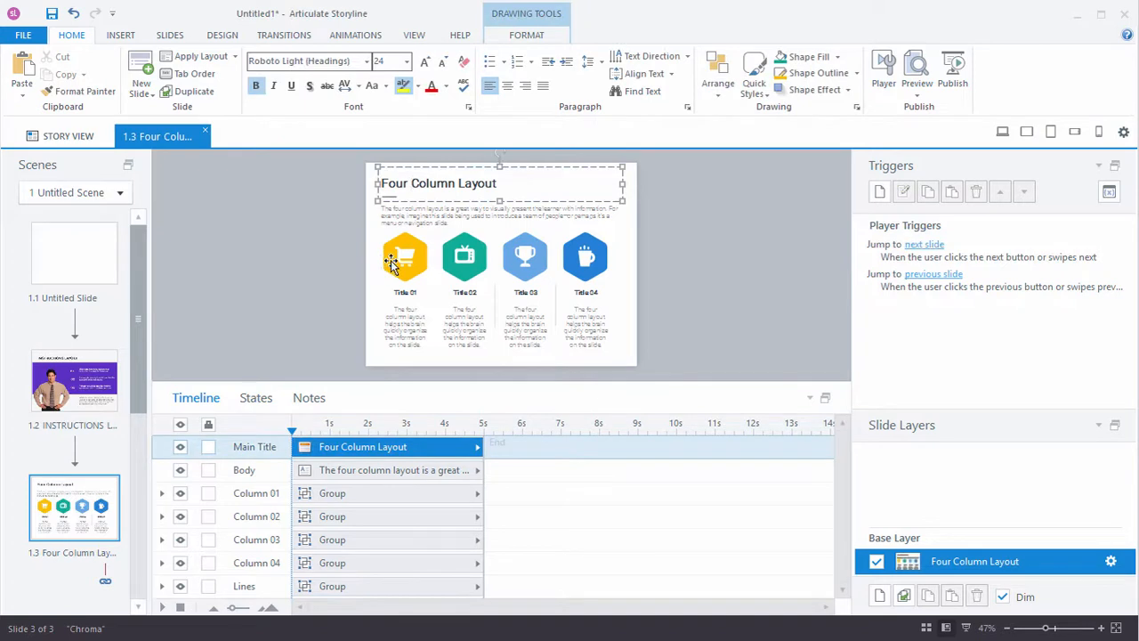
# Step: Ungroup the Column 01 group, which holds the yellow hexagon, on the Four Column Layout slide
pyautogui.click(387, 258)
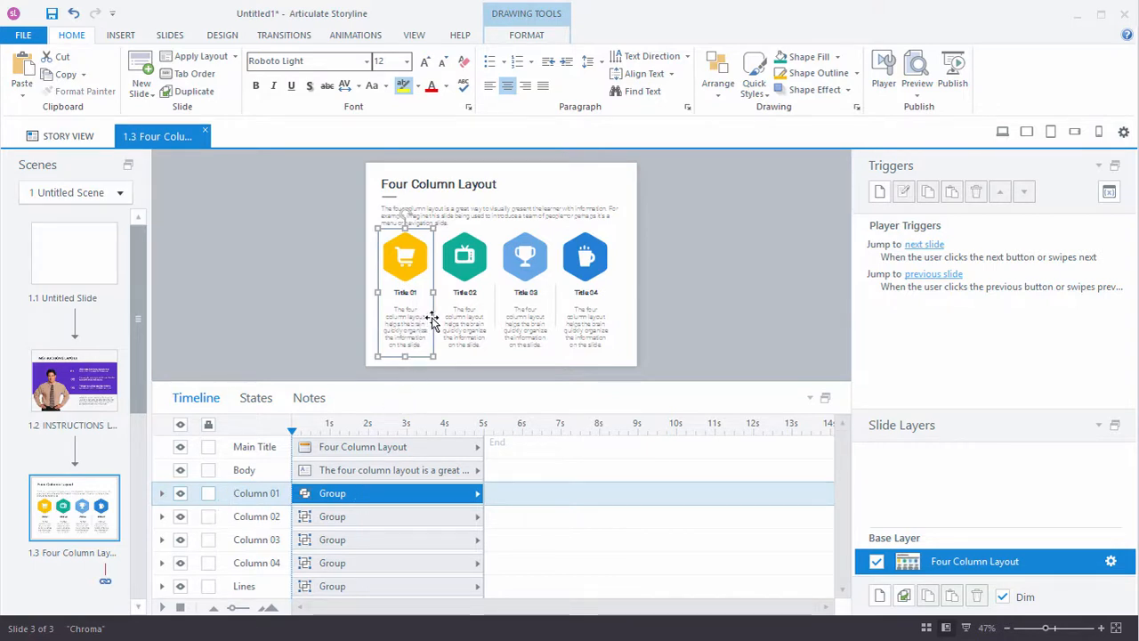
pyautogui.hotkey('ctrl', 'shift', 'g')
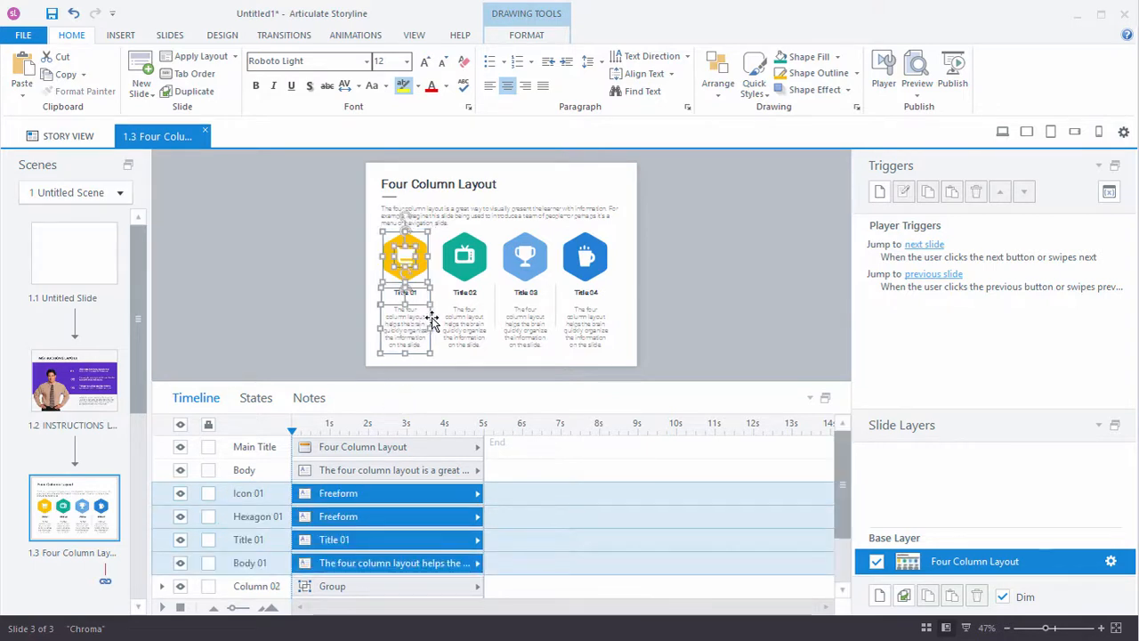
pyautogui.click(302, 260)
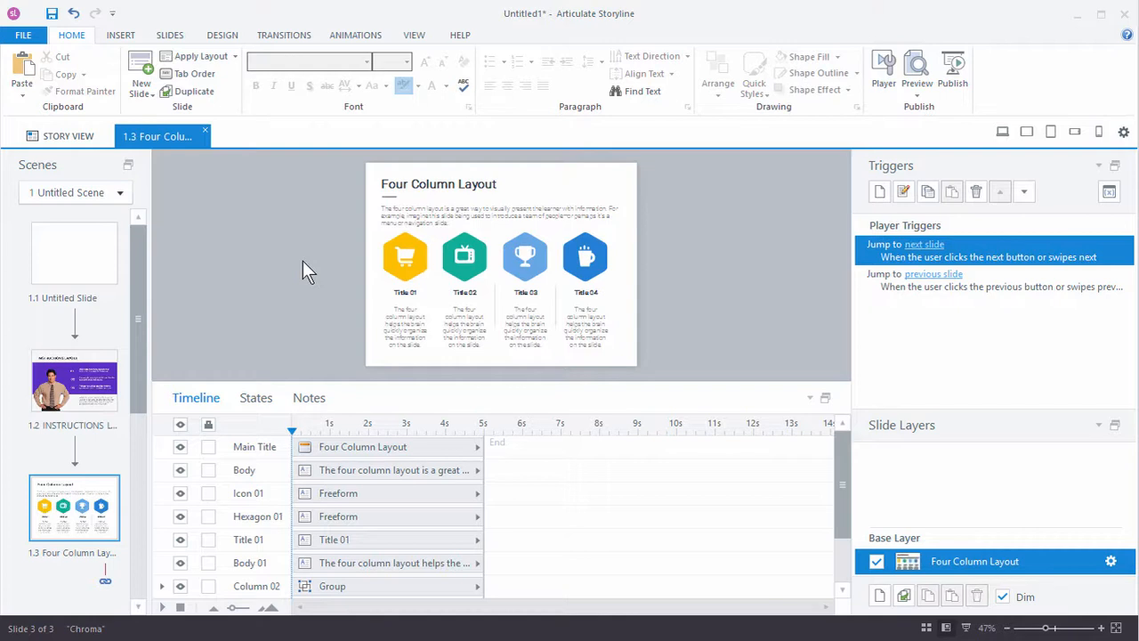
# Step: Apply the built-in Metro theme colors to the Instructions Layout slide
pyautogui.click(96, 380)
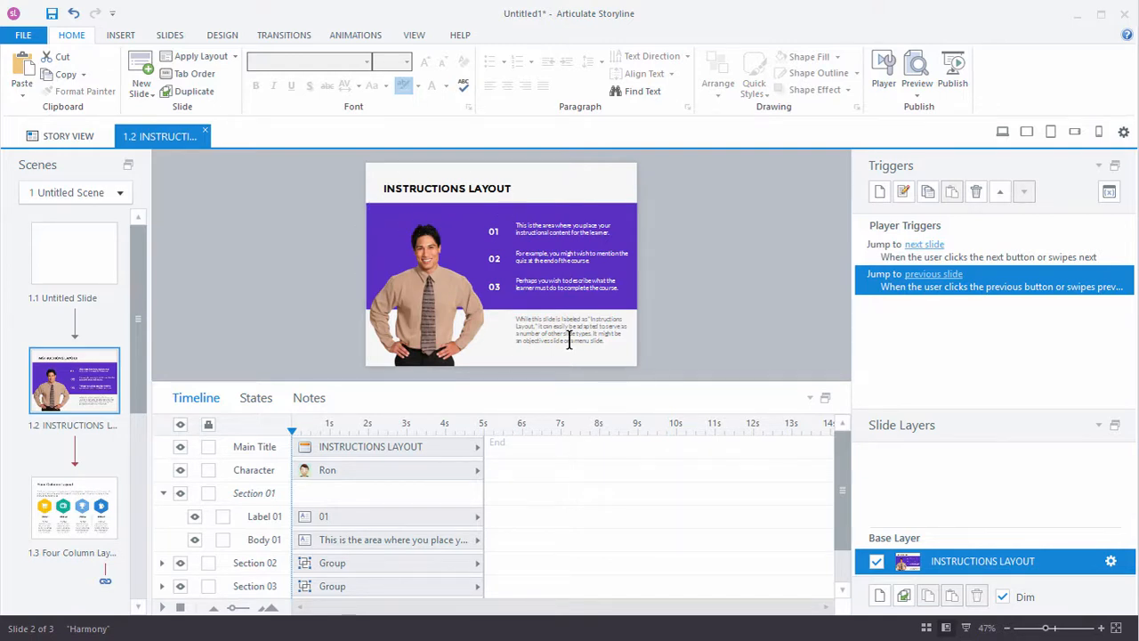
pyautogui.click(223, 35)
pyautogui.click(948, 67)
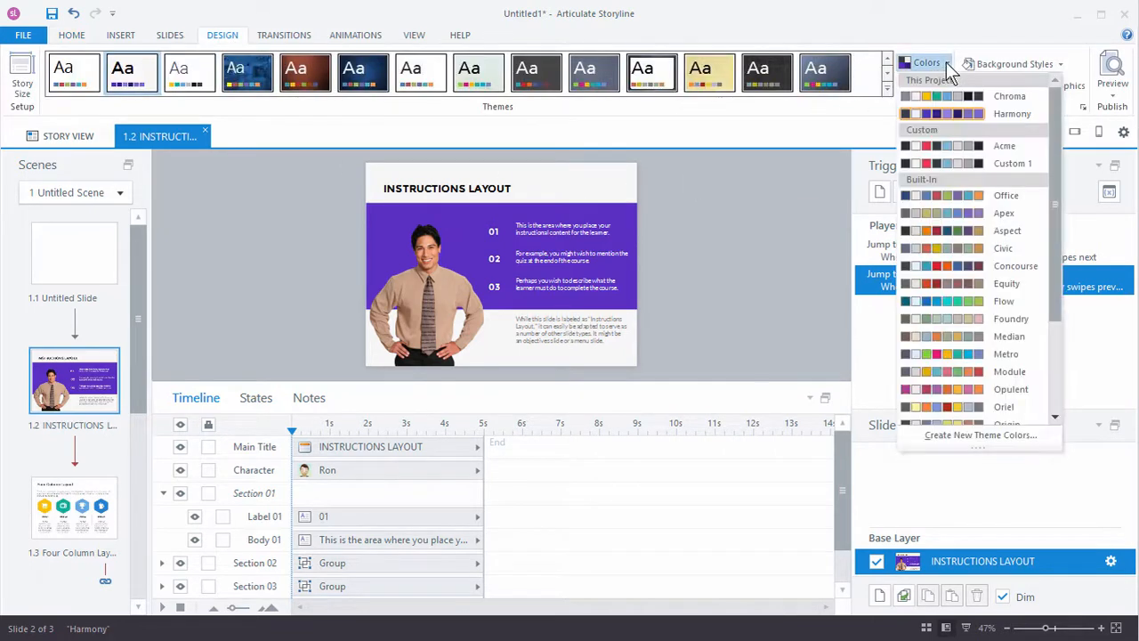
pyautogui.click(969, 356)
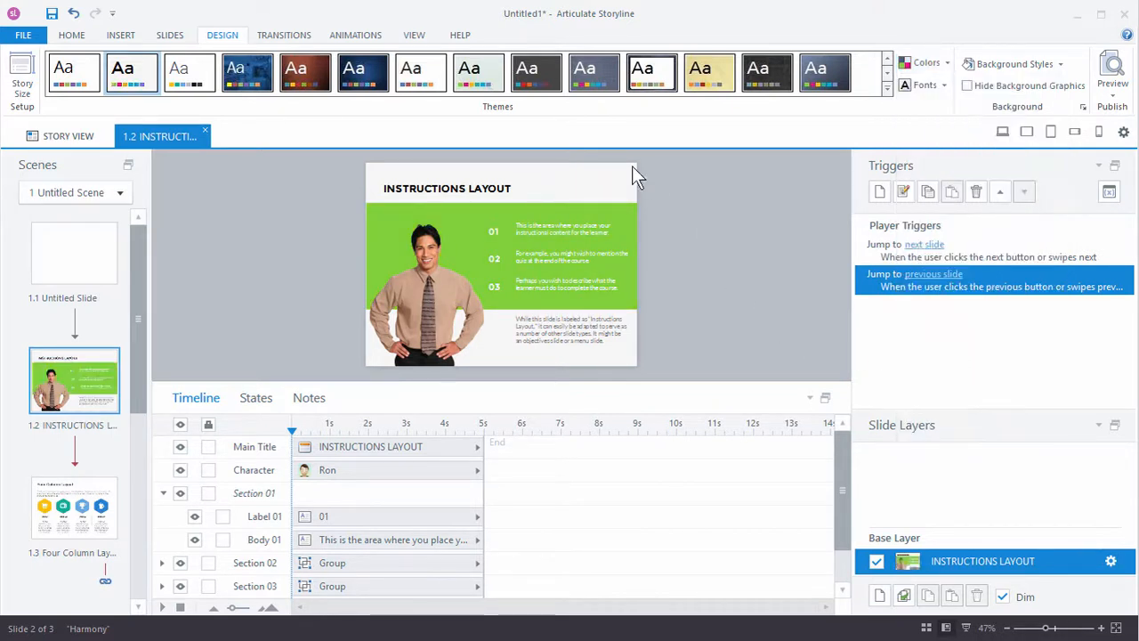
# Step: Apply the built-in Metro theme colors to the Four Column Layout slide
pyautogui.click(93, 525)
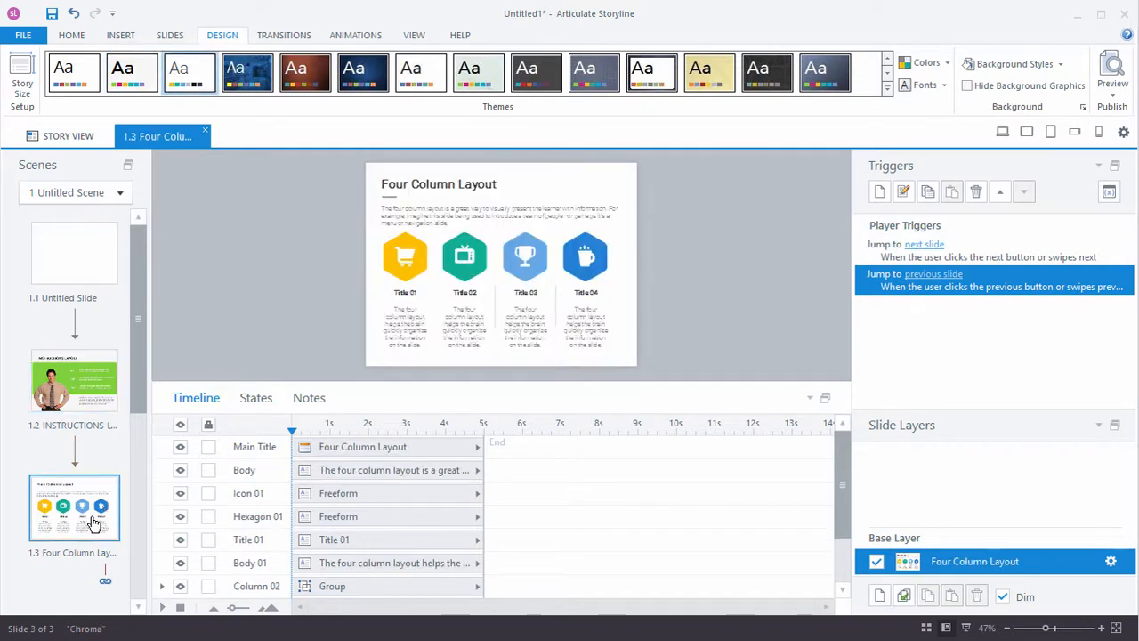
pyautogui.click(948, 64)
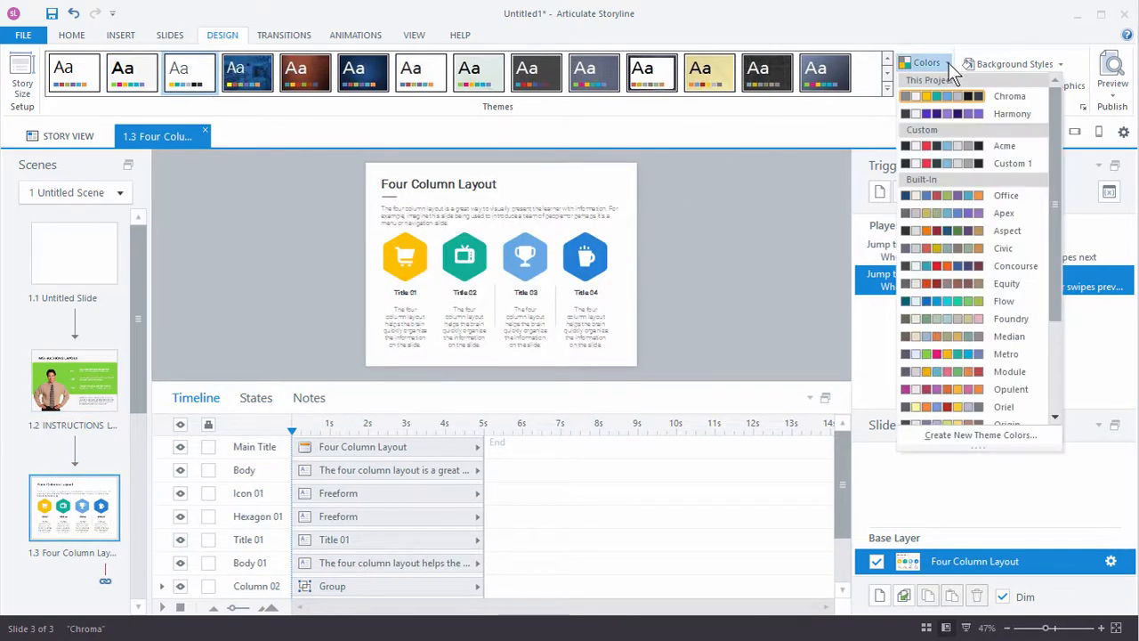
pyautogui.click(948, 354)
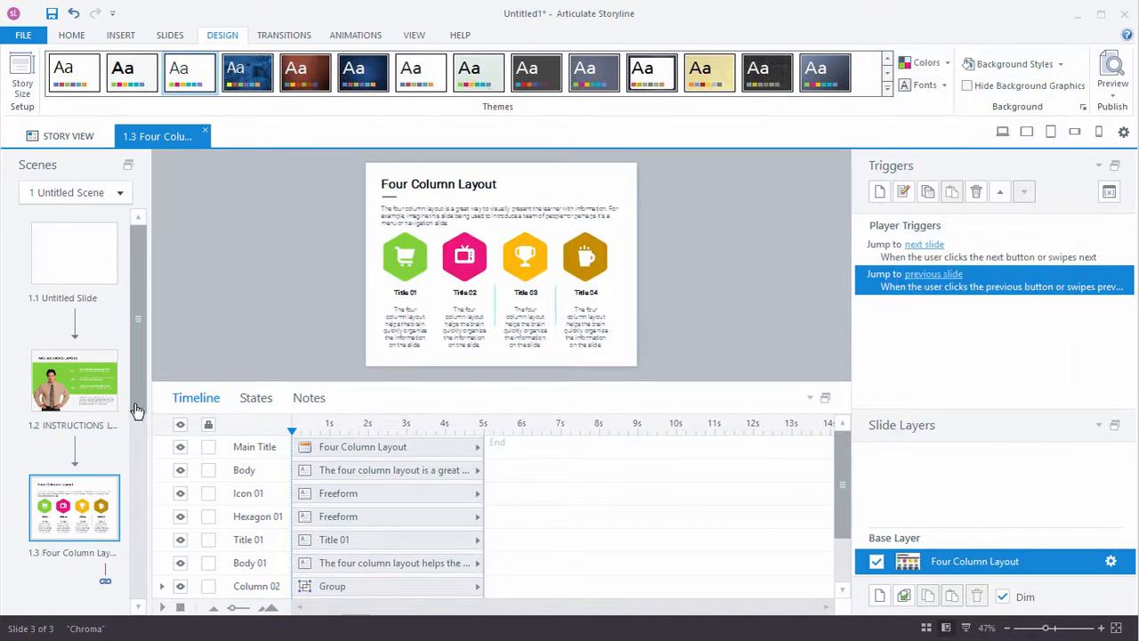
pyautogui.click(100, 391)
pyautogui.click(84, 524)
pyautogui.click(946, 63)
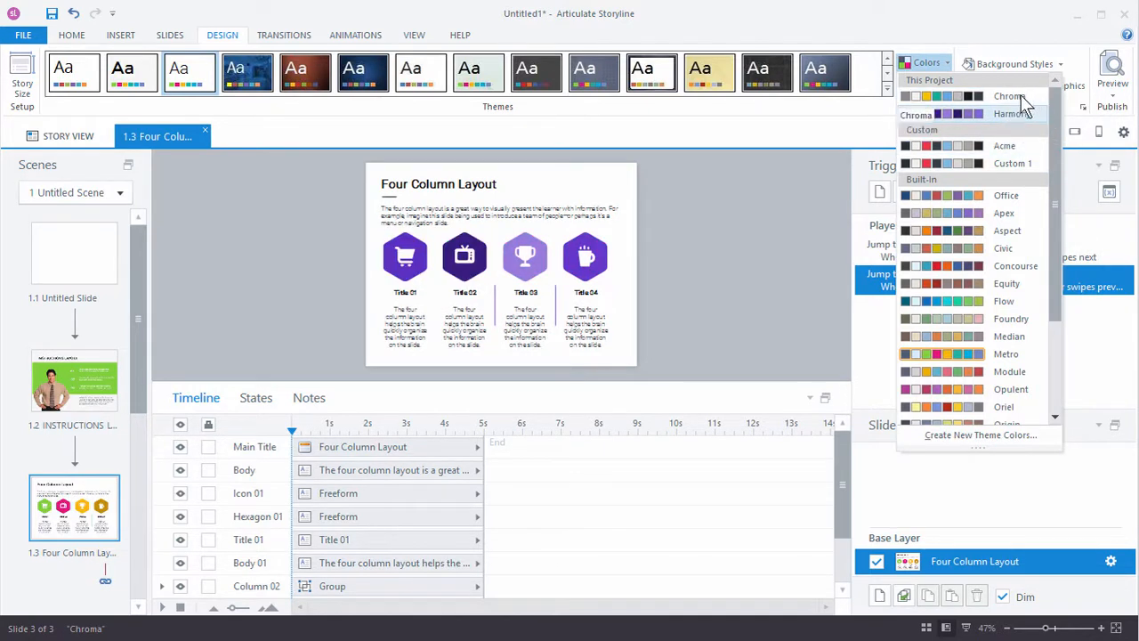
pyautogui.click(102, 376)
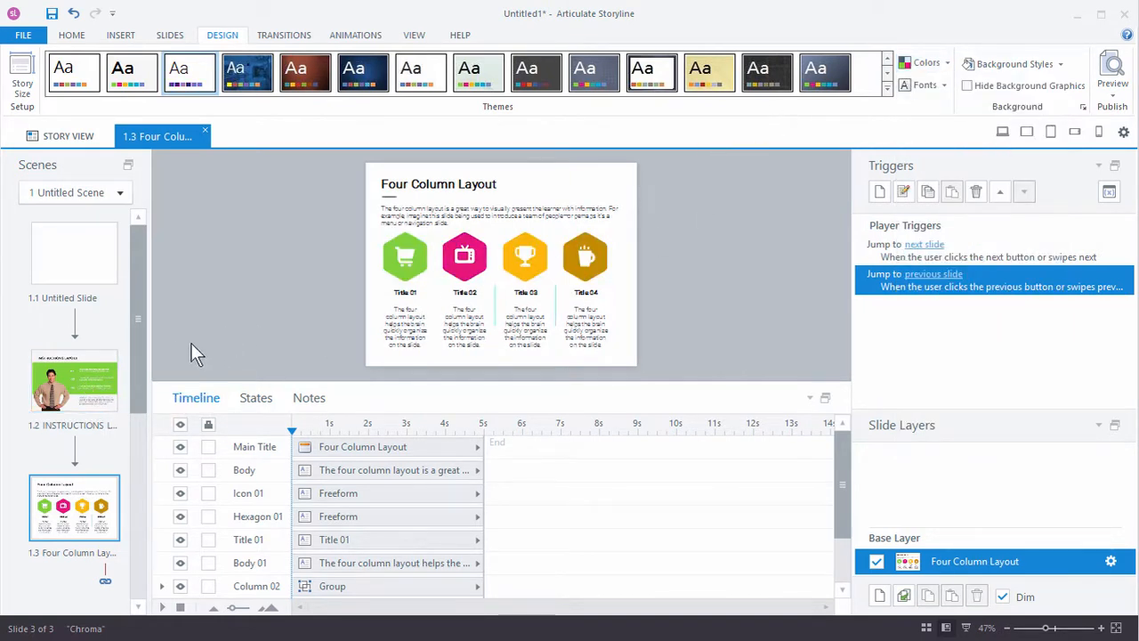
# Step: Apply the project's Chroma theme colors to the Instructions Layout slide
pyautogui.click(74, 379)
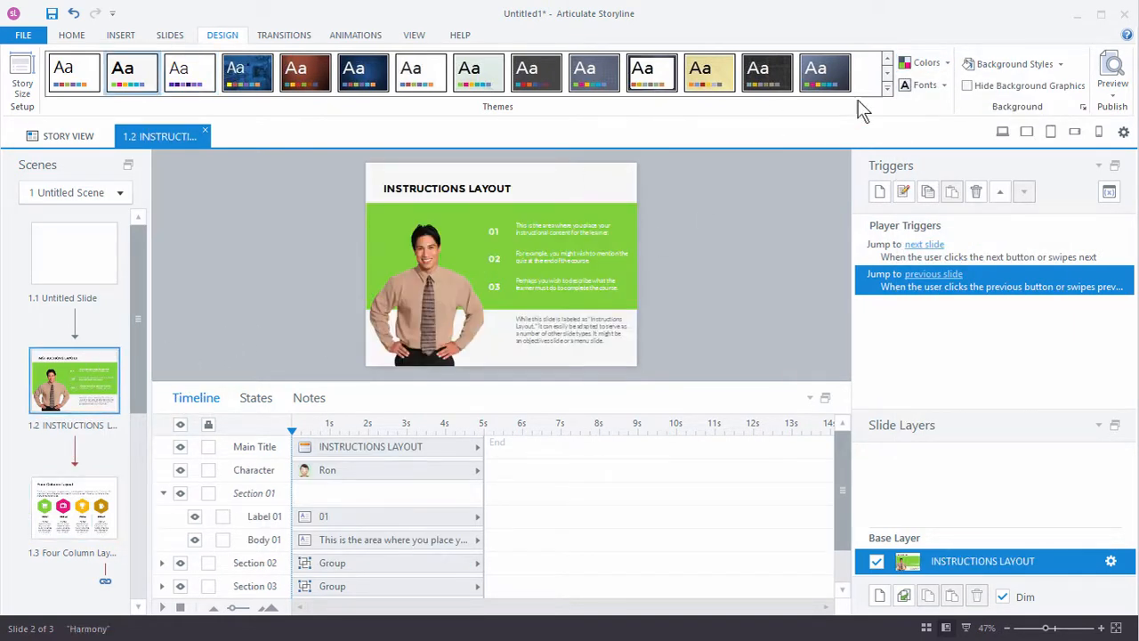
pyautogui.click(945, 64)
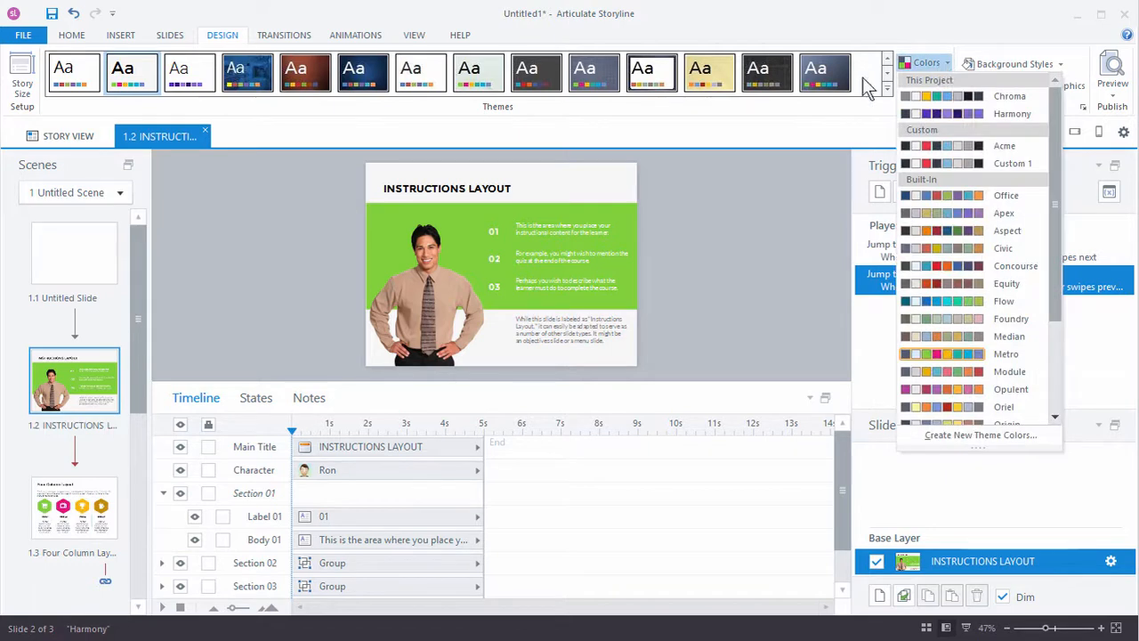
pyautogui.click(965, 98)
# Step: Apply the project's Chroma theme colors to the Four Column Layout slide
pyautogui.click(75, 515)
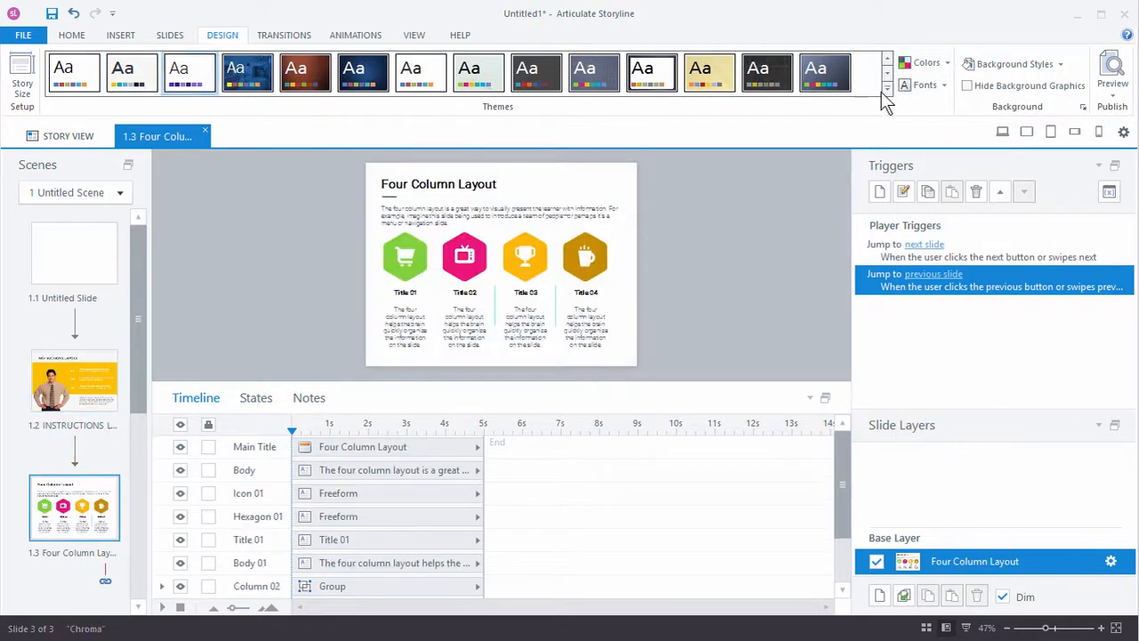
pyautogui.click(927, 63)
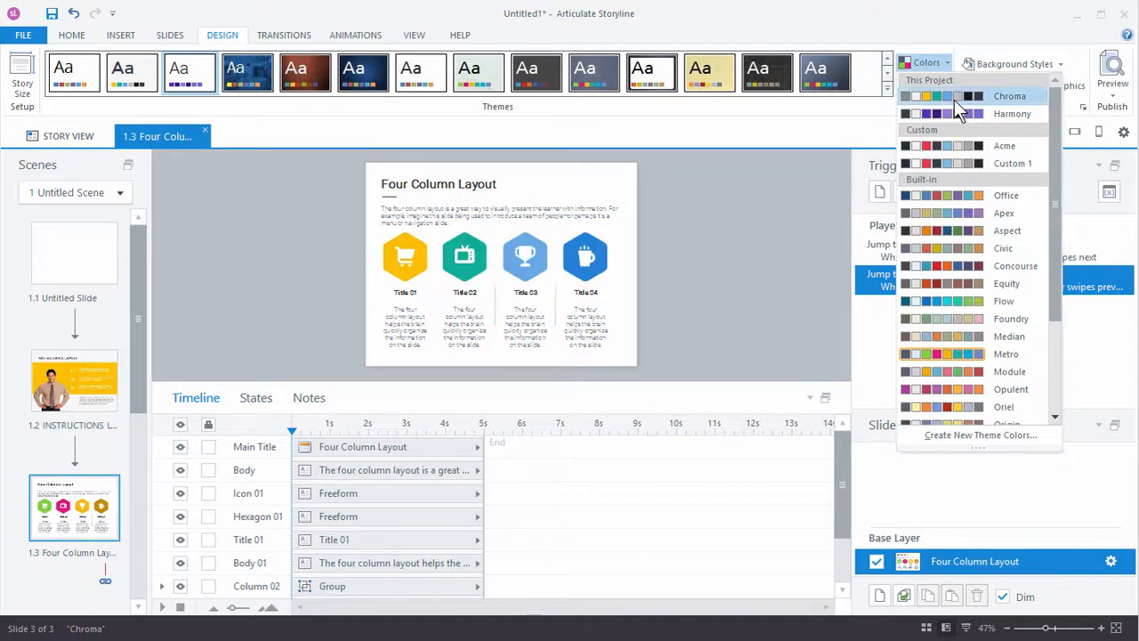
pyautogui.click(963, 96)
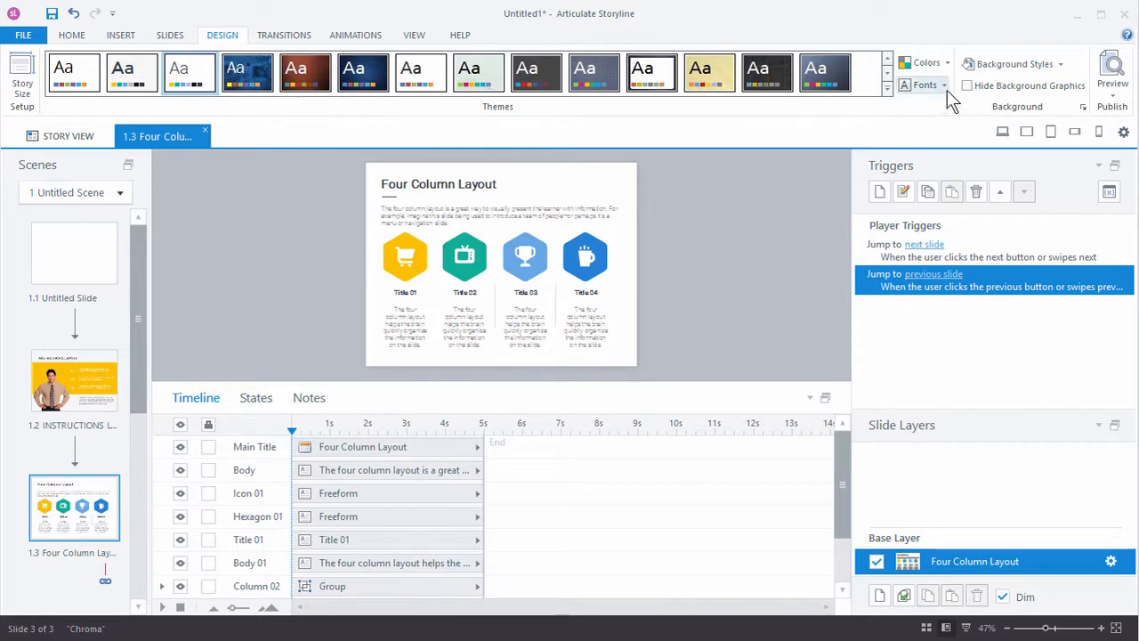
# Step: Open the character library for the man on the Instructions Layout slide, then download and select the illustrated doctor Zachary
pyautogui.click(89, 396)
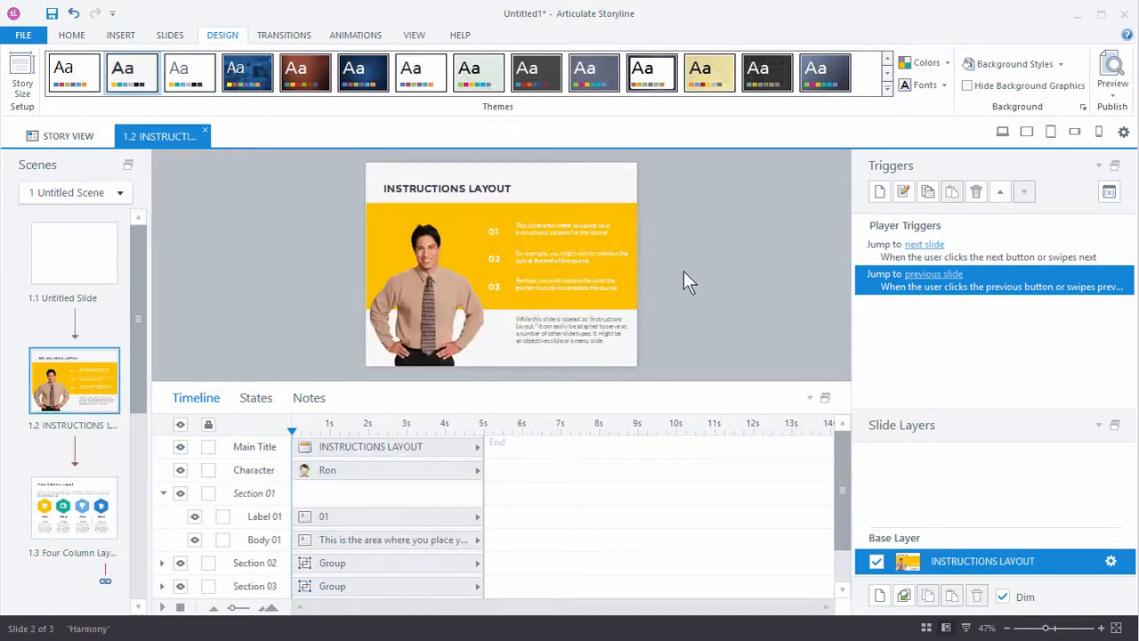
pyautogui.click(424, 297)
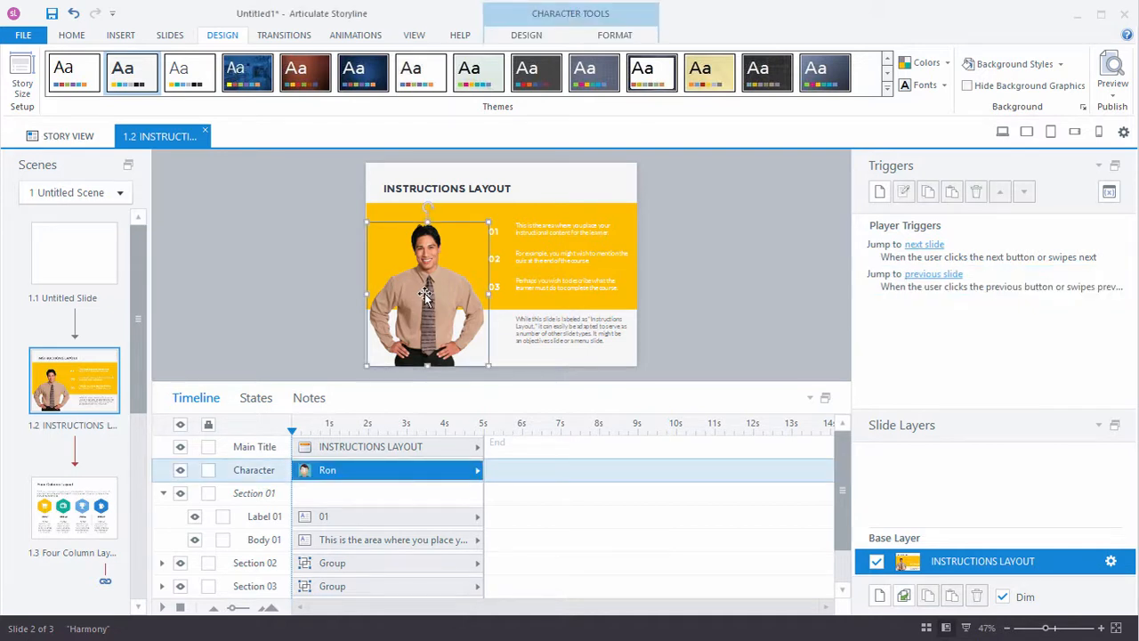
pyautogui.doubleClick(424, 297)
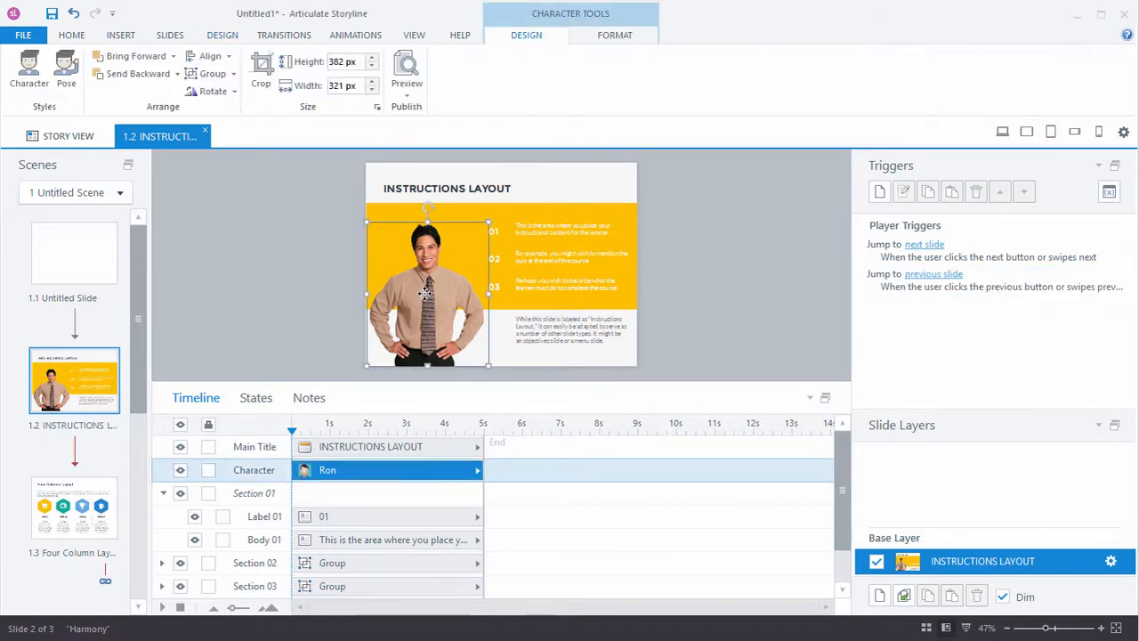
pyautogui.click(34, 70)
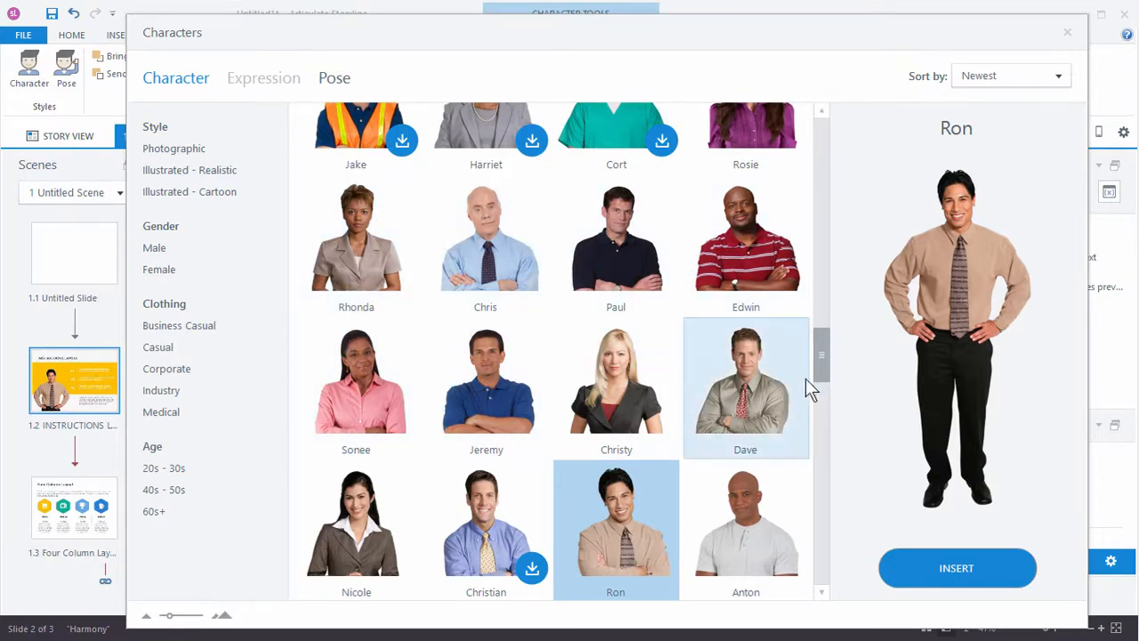
pyautogui.moveTo(816, 356); pyautogui.dragTo(835, 191)
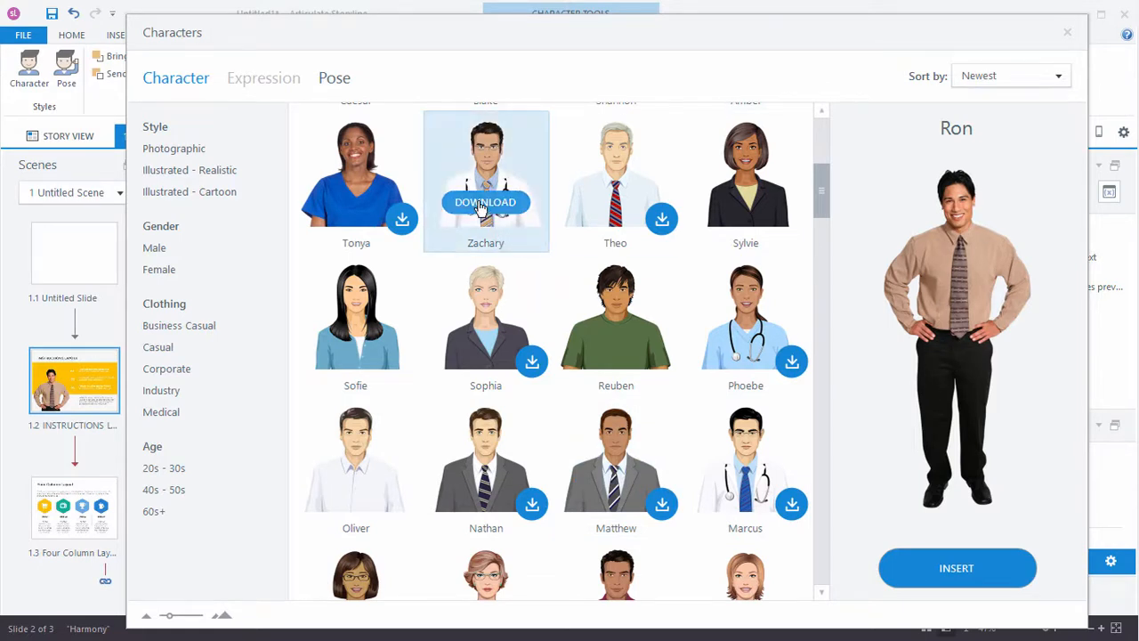
pyautogui.click(481, 202)
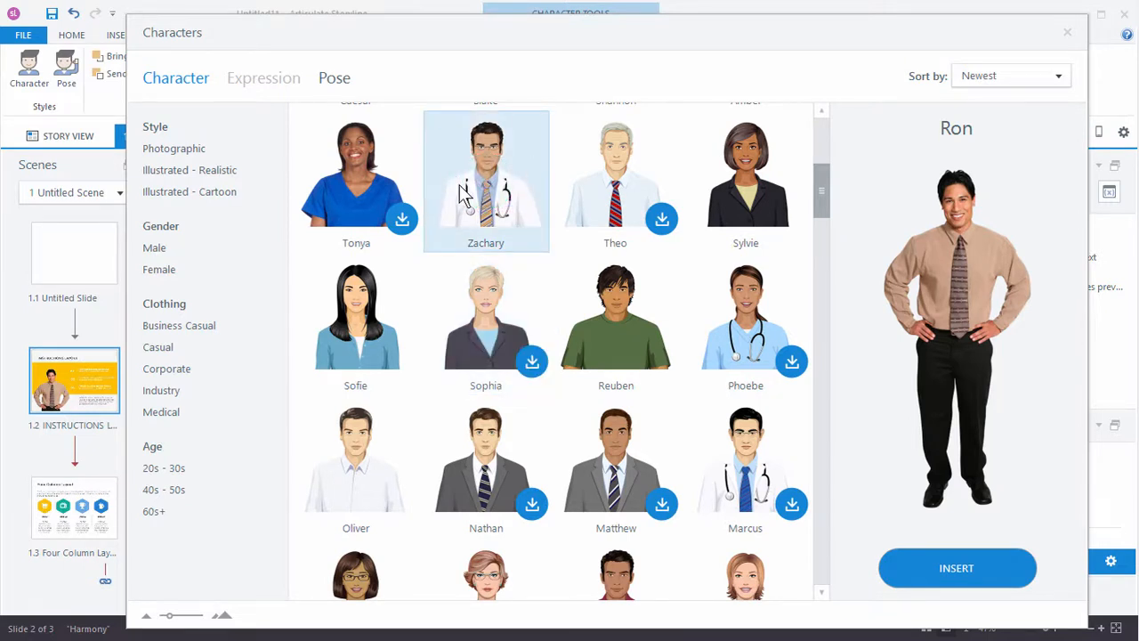
pyautogui.click(488, 194)
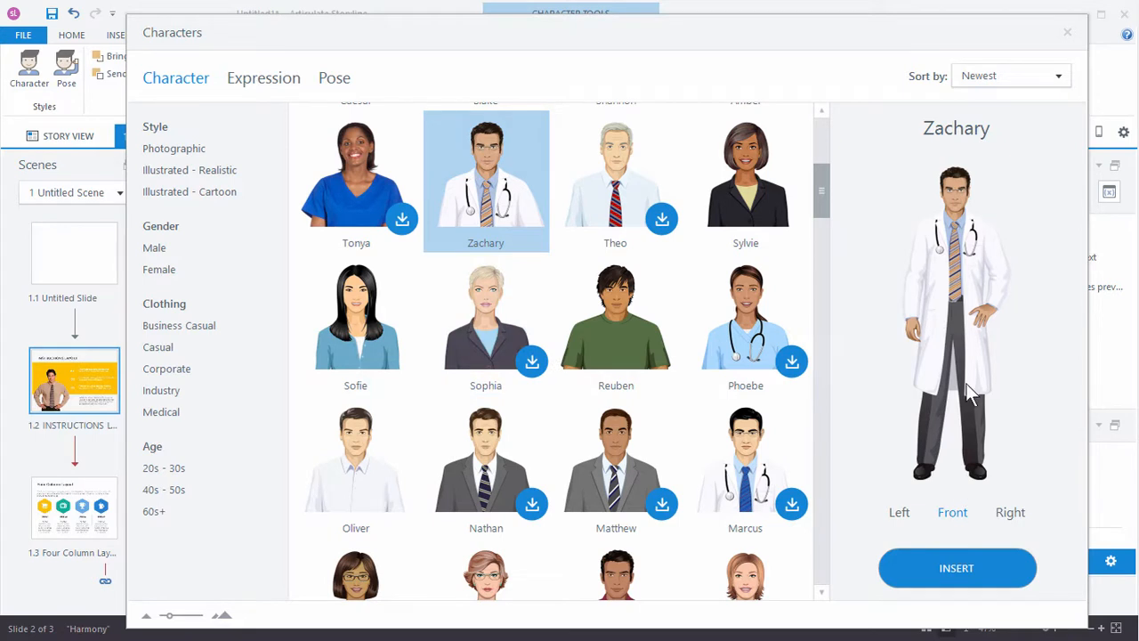
# Step: Give the Zachary character the Talking expression and insert him in place of the existing character on the slide
pyautogui.click(253, 88)
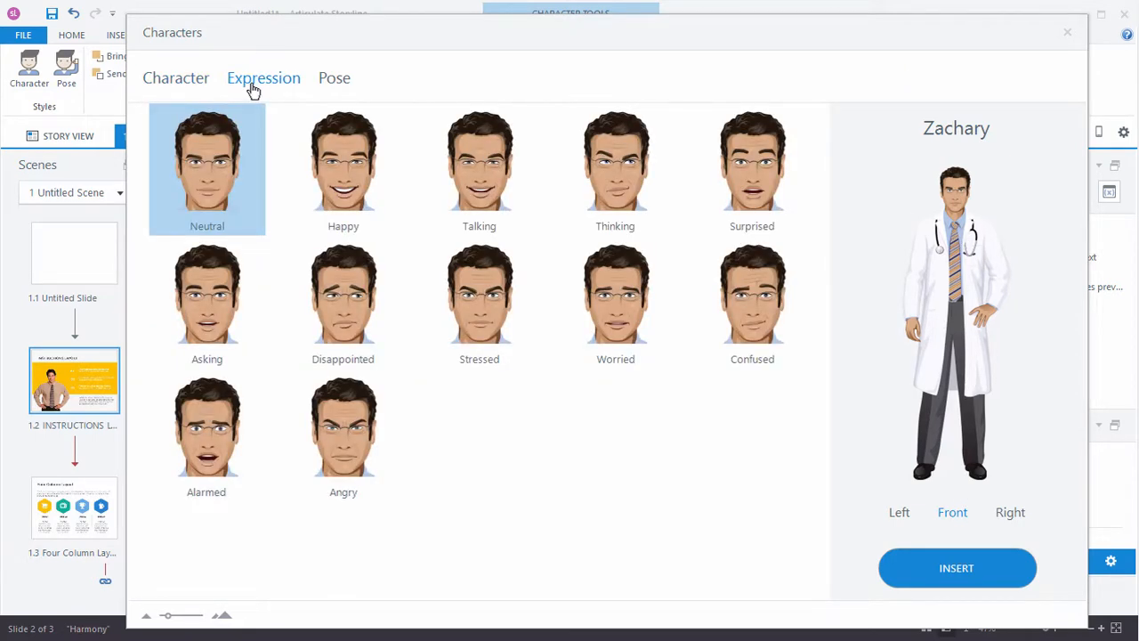
pyautogui.click(468, 176)
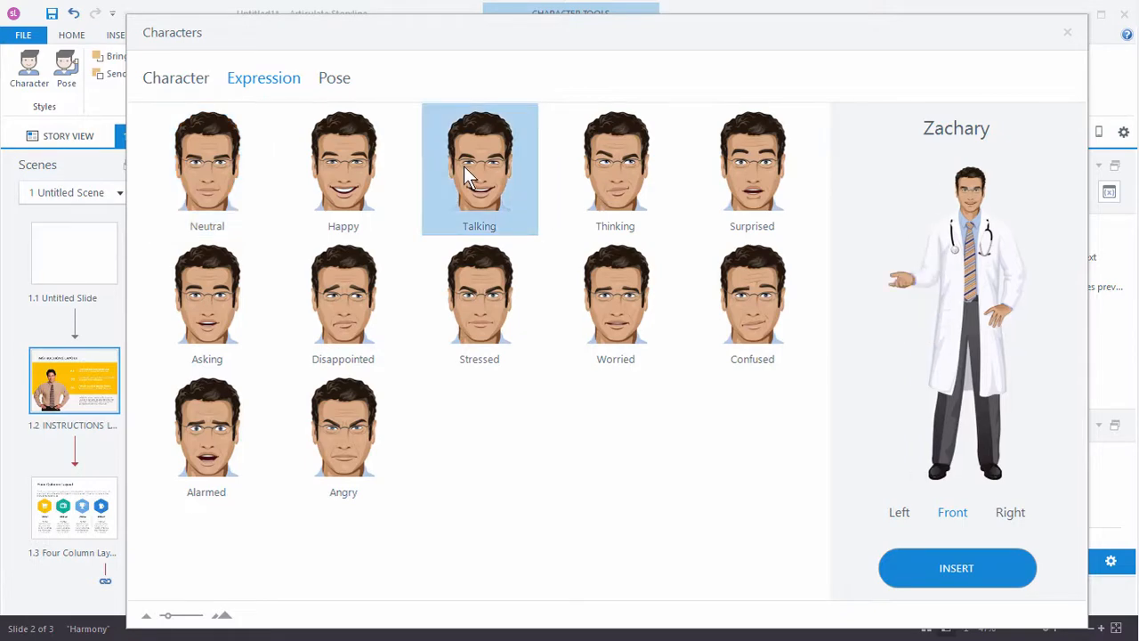
pyautogui.click(944, 550)
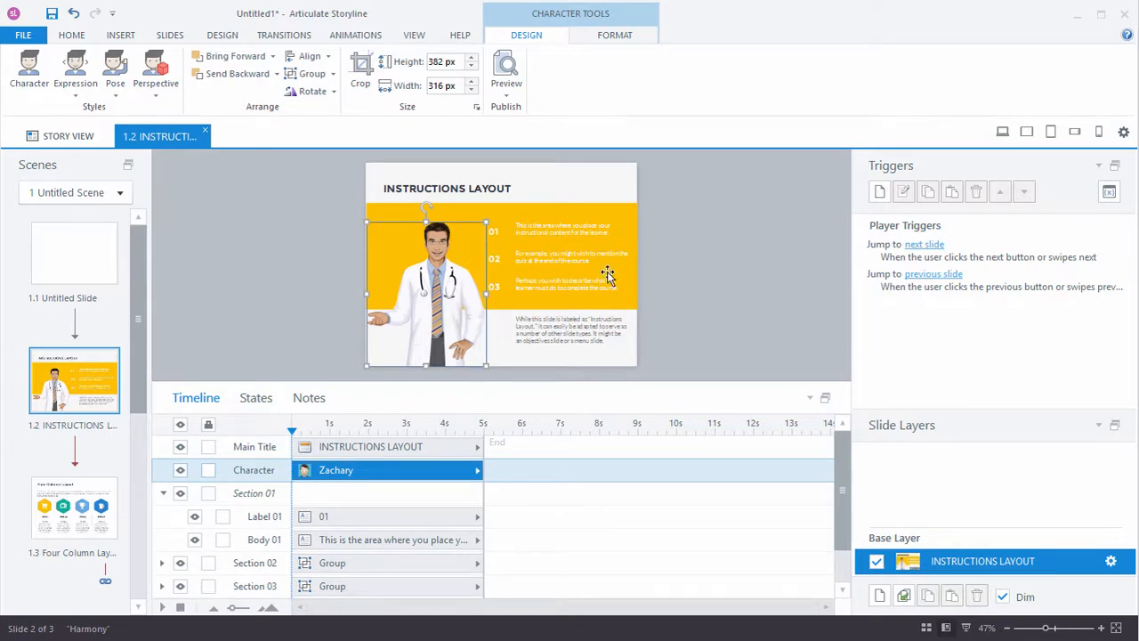
# Step: Open the character library for adding a character to the blank slide 1.1
pyautogui.click(85, 263)
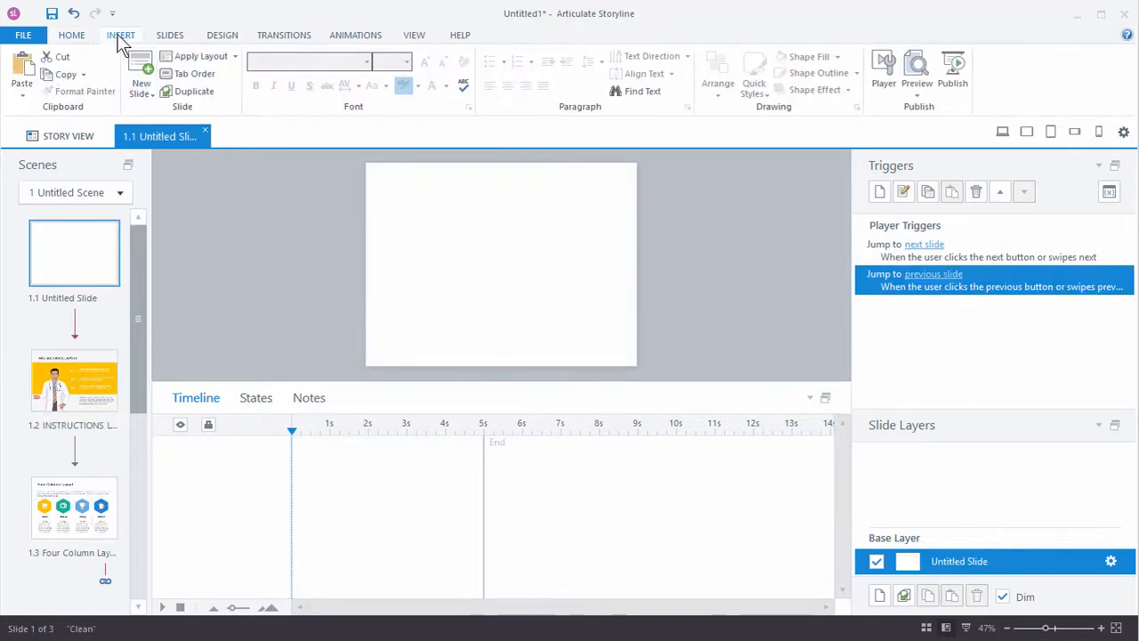
pyautogui.click(120, 37)
pyautogui.click(259, 69)
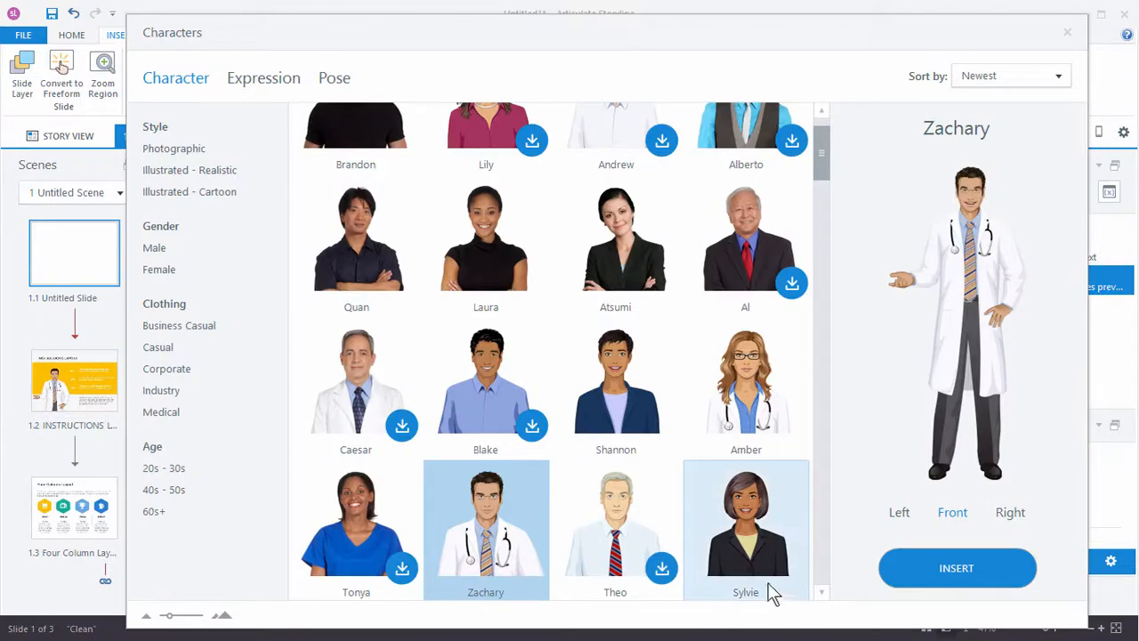
# Step: Compare the Photographic, Illustrated - Realistic and Illustrated - Cartoon character styles by filtering the library
pyautogui.click(187, 150)
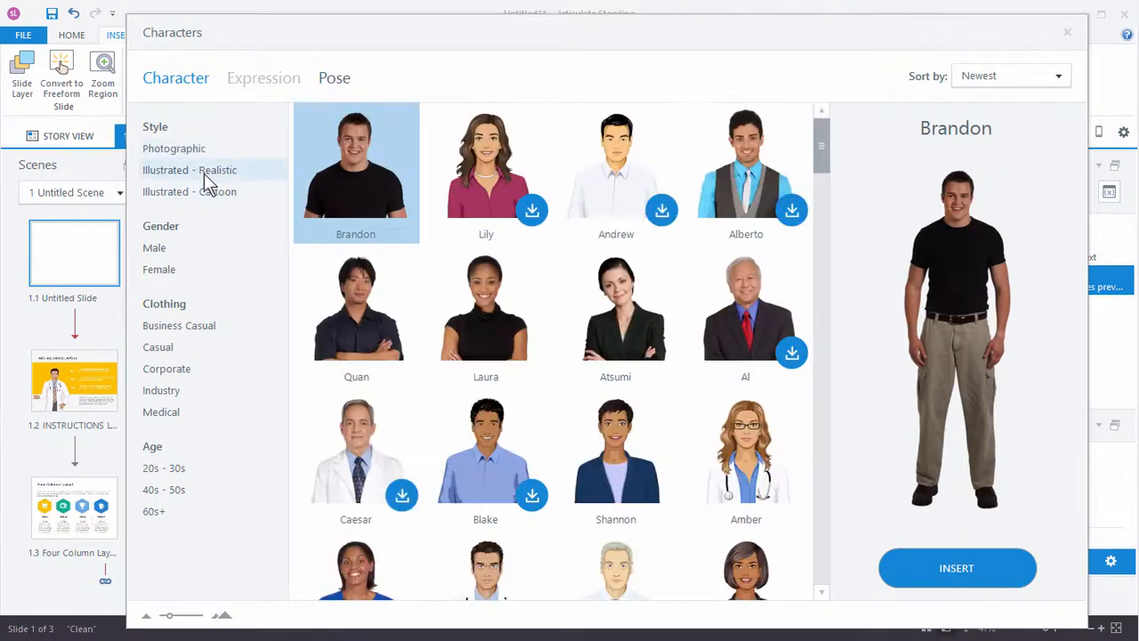
pyautogui.click(204, 170)
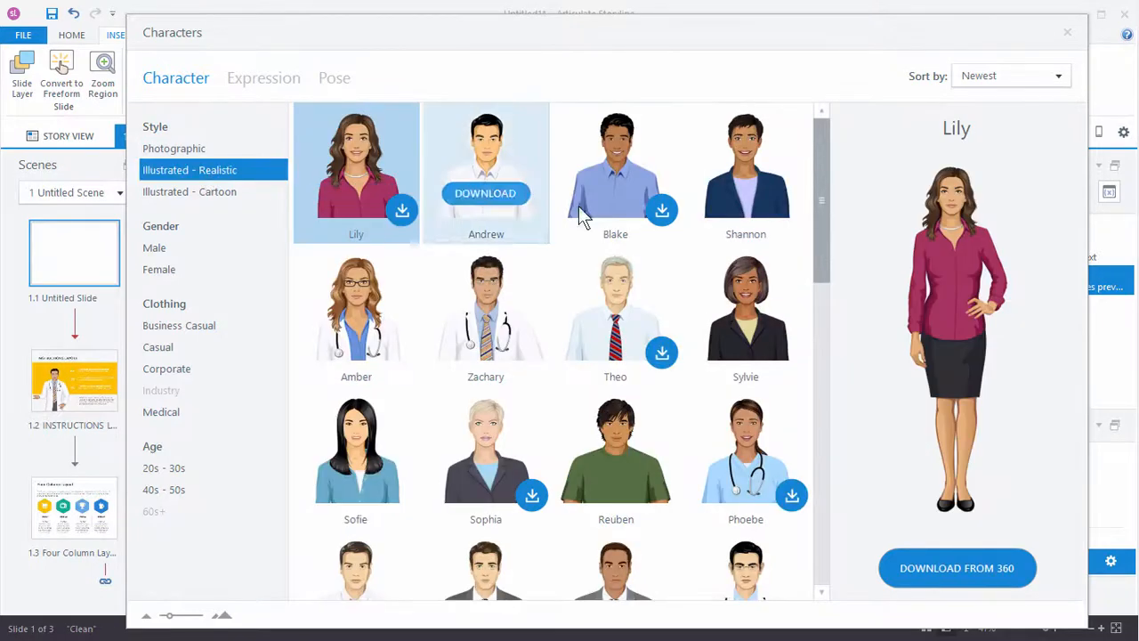
pyautogui.click(158, 170)
pyautogui.click(175, 196)
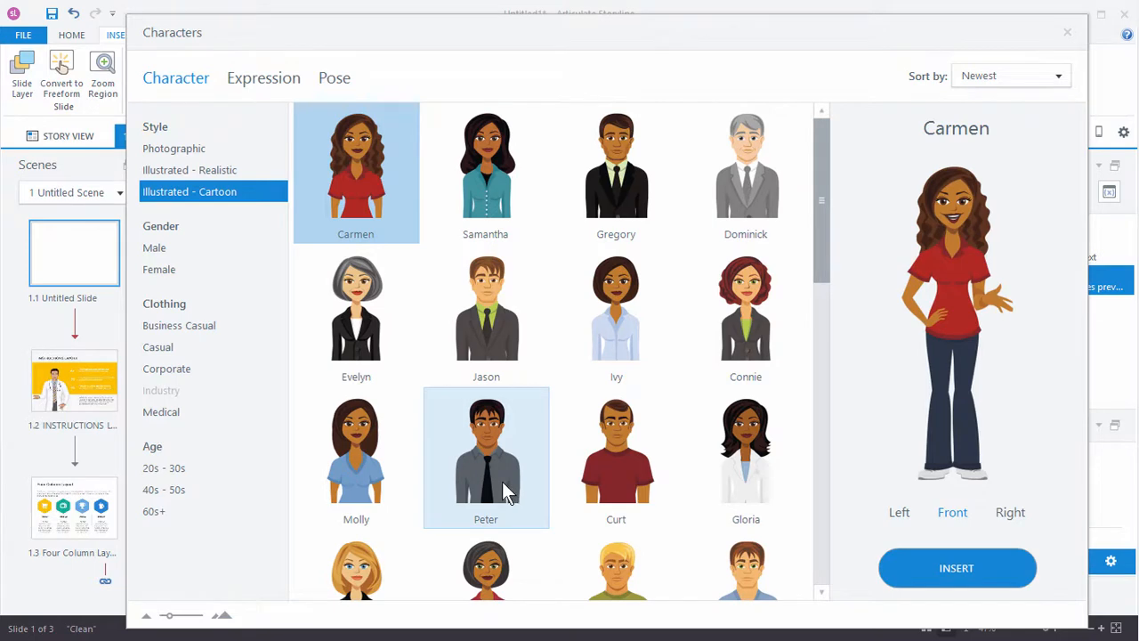
pyautogui.click(173, 151)
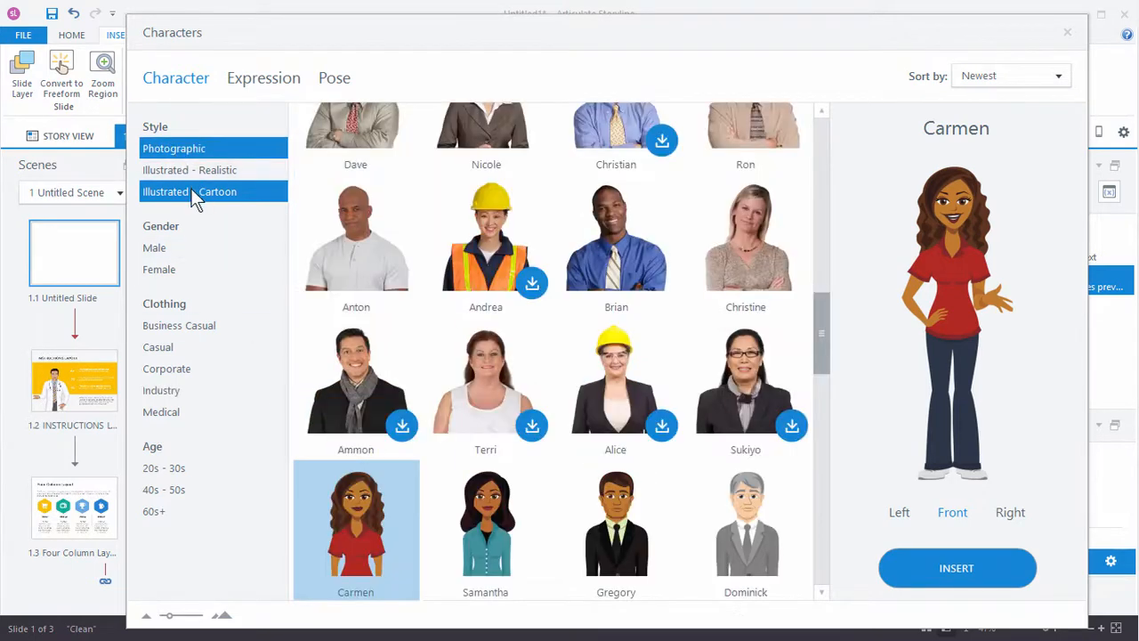
pyautogui.click(191, 190)
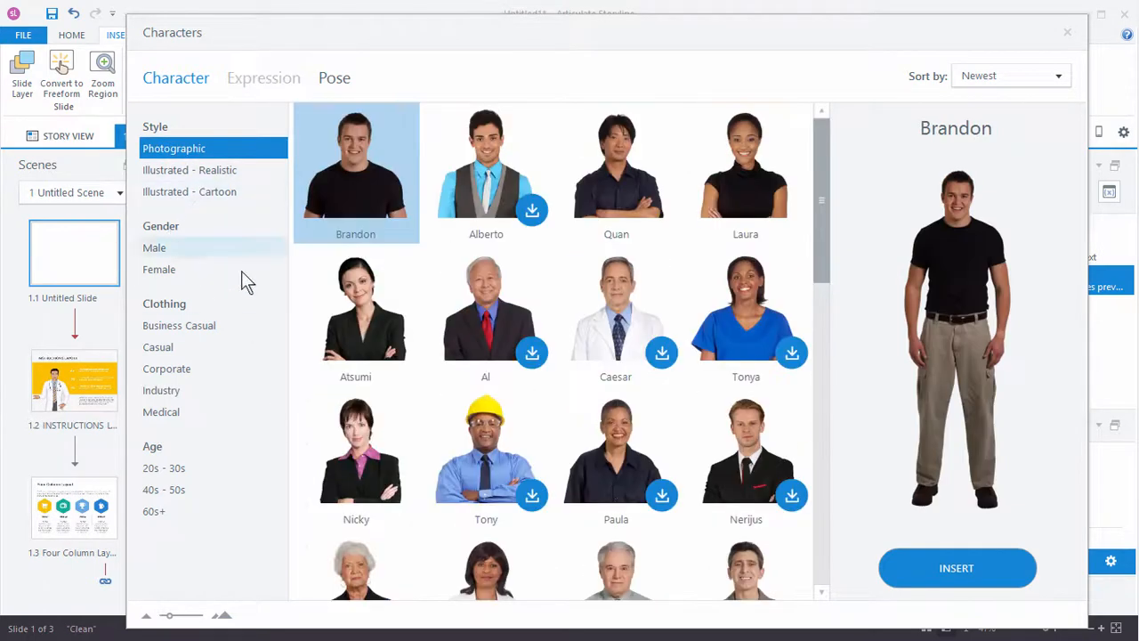
# Step: Filter the library to only Illustrated - Realistic characters and select Sylvie
pyautogui.click(204, 172)
pyautogui.click(183, 147)
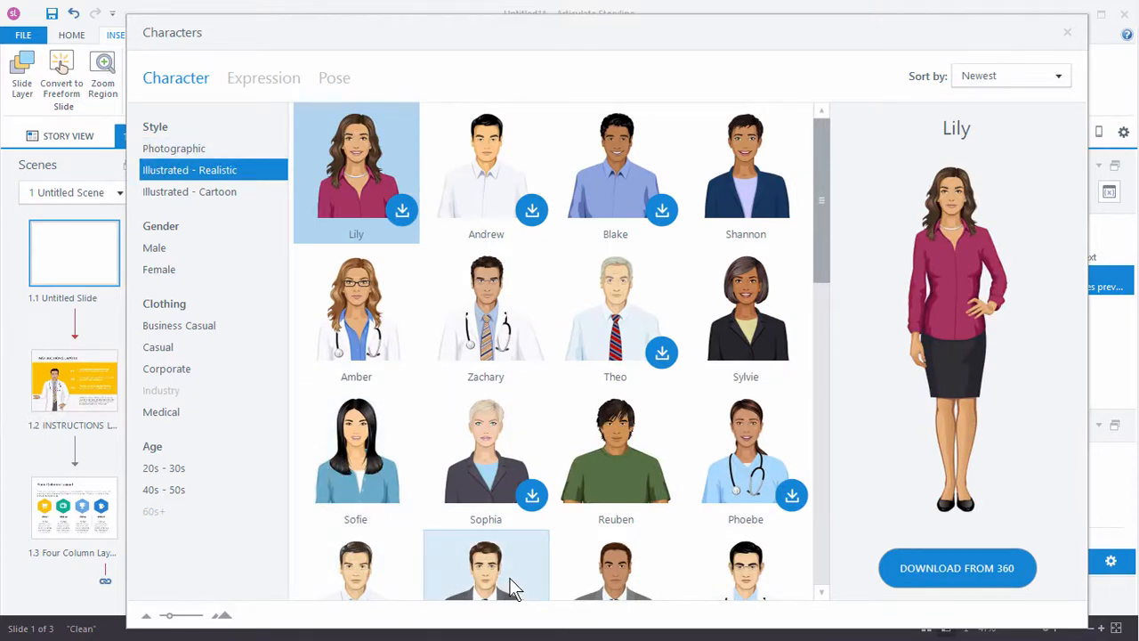
pyautogui.click(746, 295)
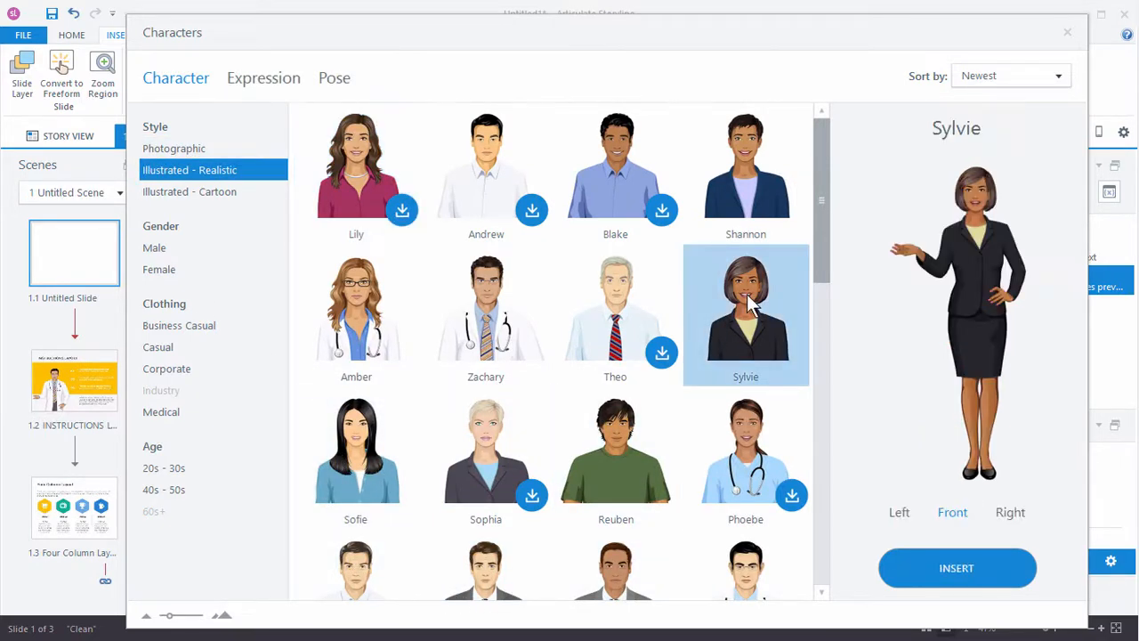
# Step: Set Sylvie's pose to Pointer 3 with the Left perspective and insert her on the blank slide 1.1
pyautogui.click(294, 80)
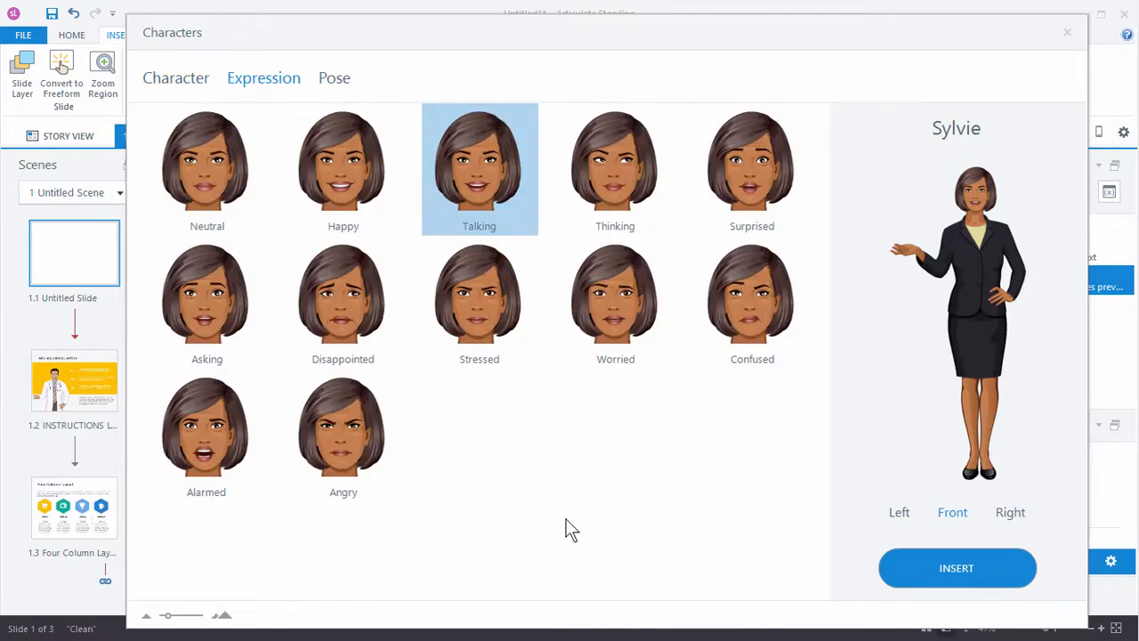
pyautogui.click(331, 80)
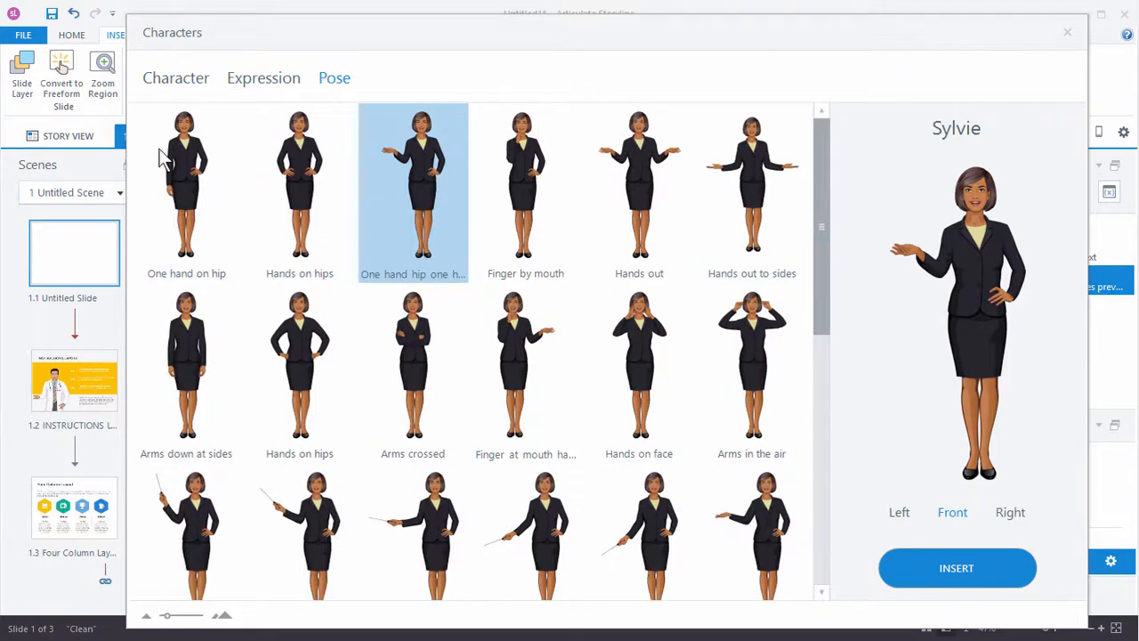
pyautogui.click(423, 528)
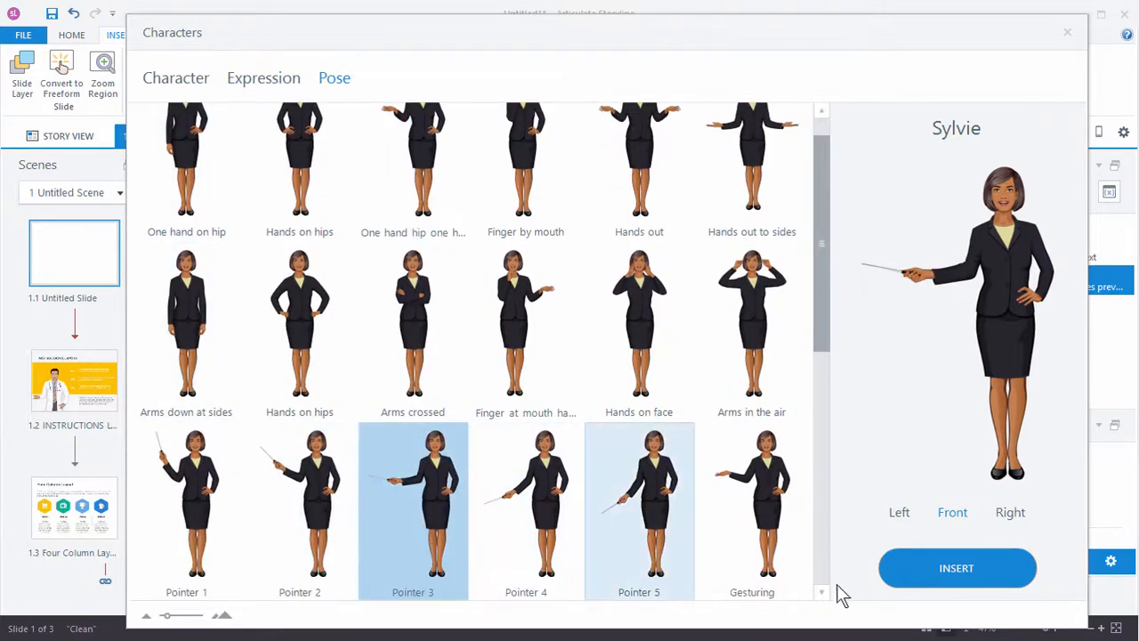
pyautogui.click(1011, 512)
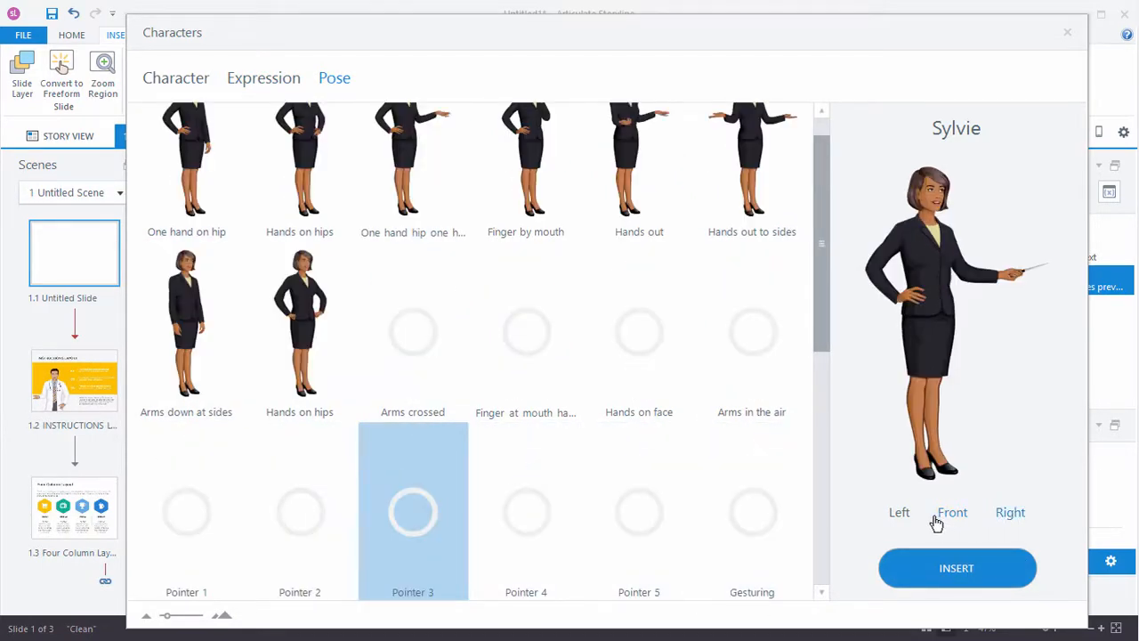
pyautogui.click(903, 516)
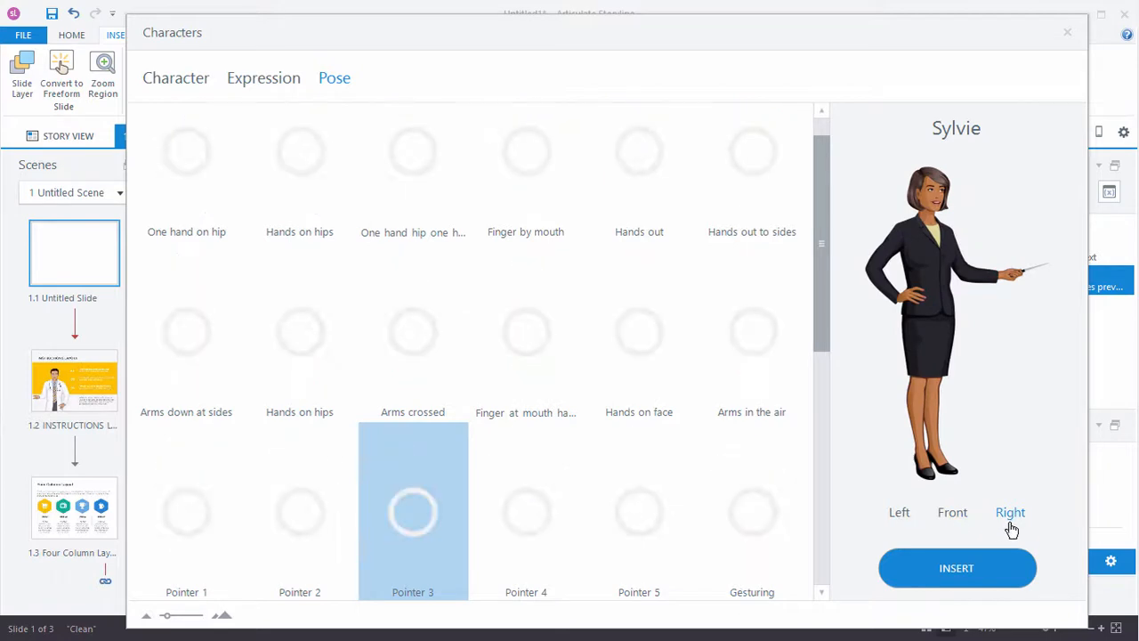
pyautogui.click(957, 572)
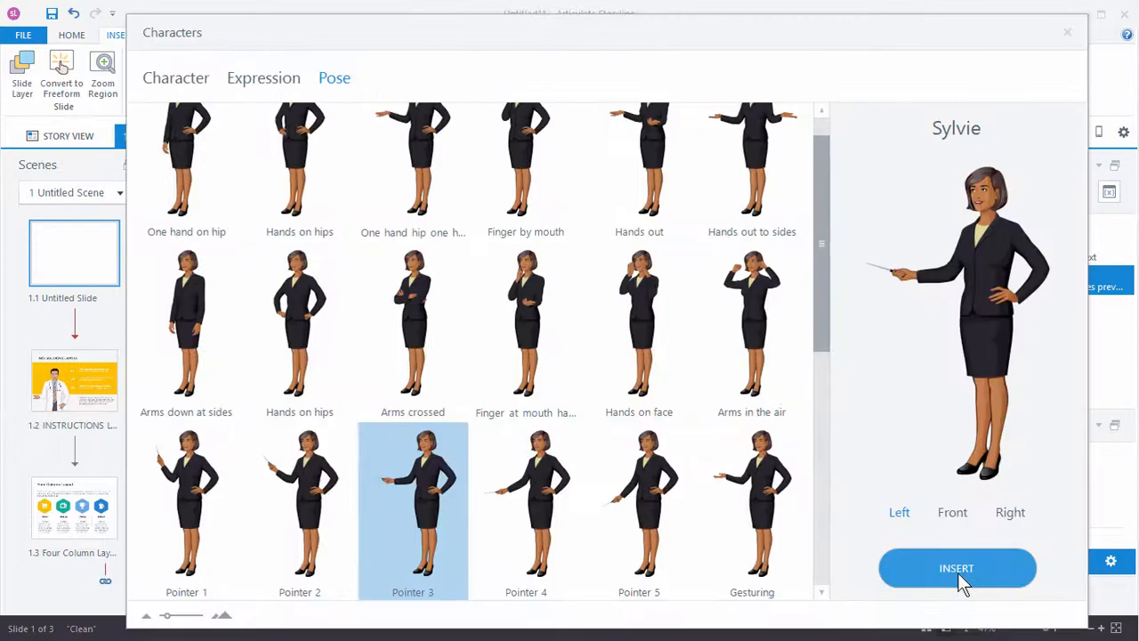
pyautogui.click(958, 572)
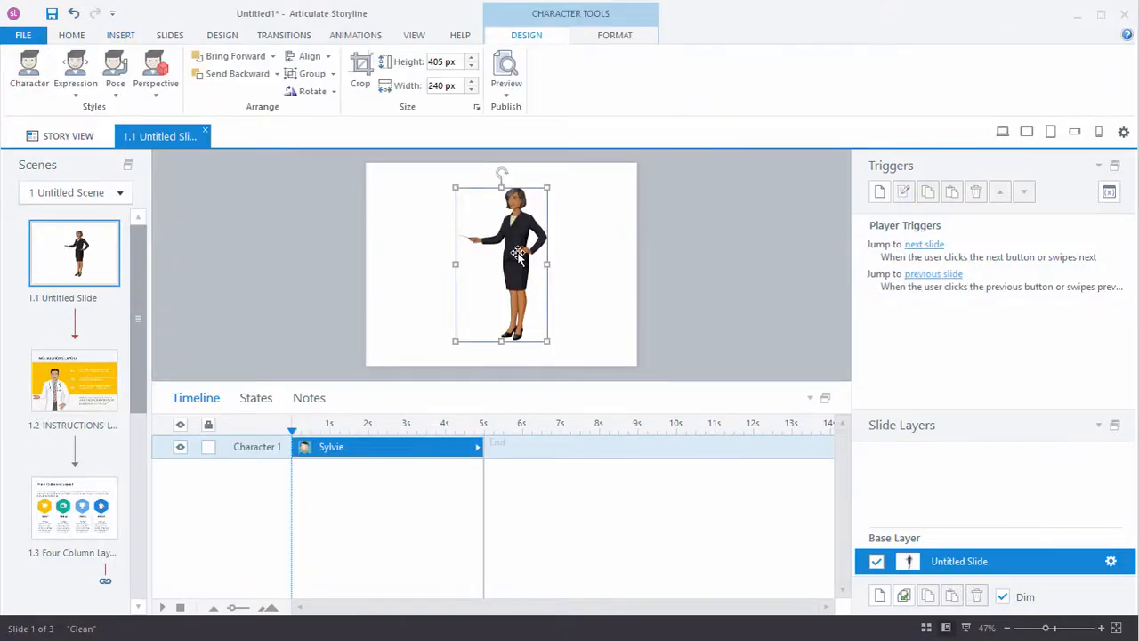
# Step: Swap the Sylvie character on slide 1.1 for the photographic character Laura
pyautogui.click(34, 71)
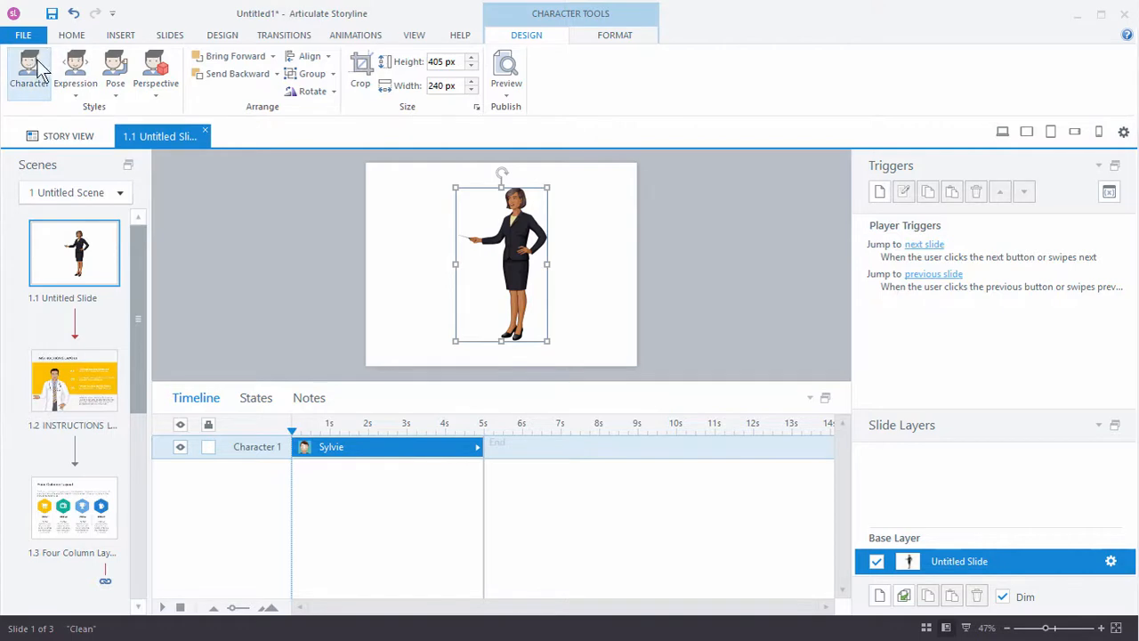
pyautogui.click(495, 244)
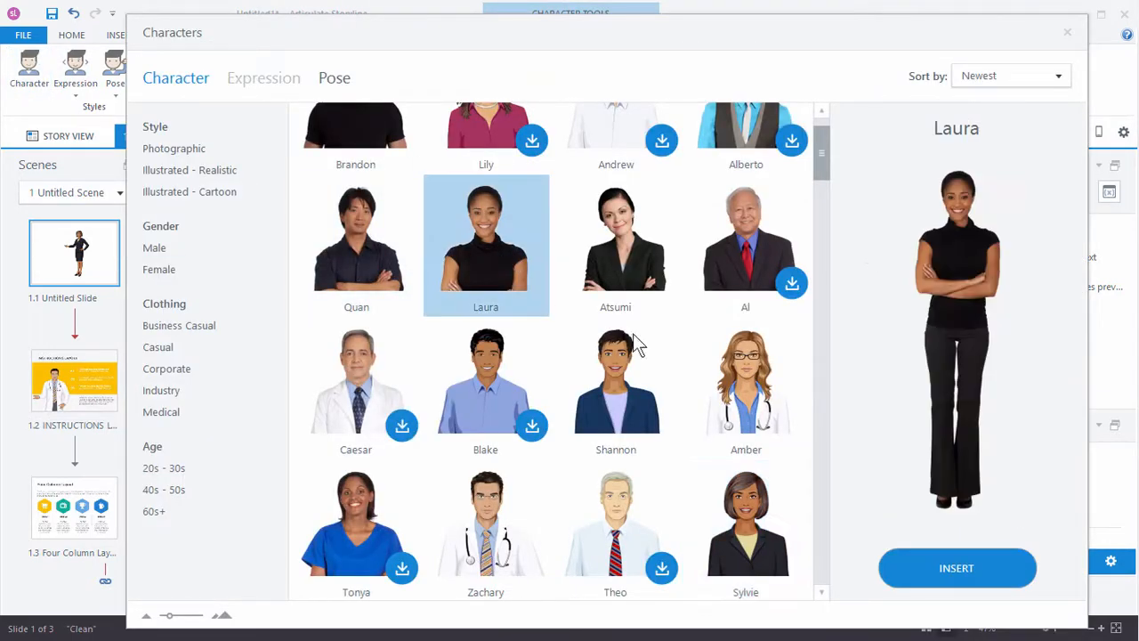
pyautogui.click(934, 569)
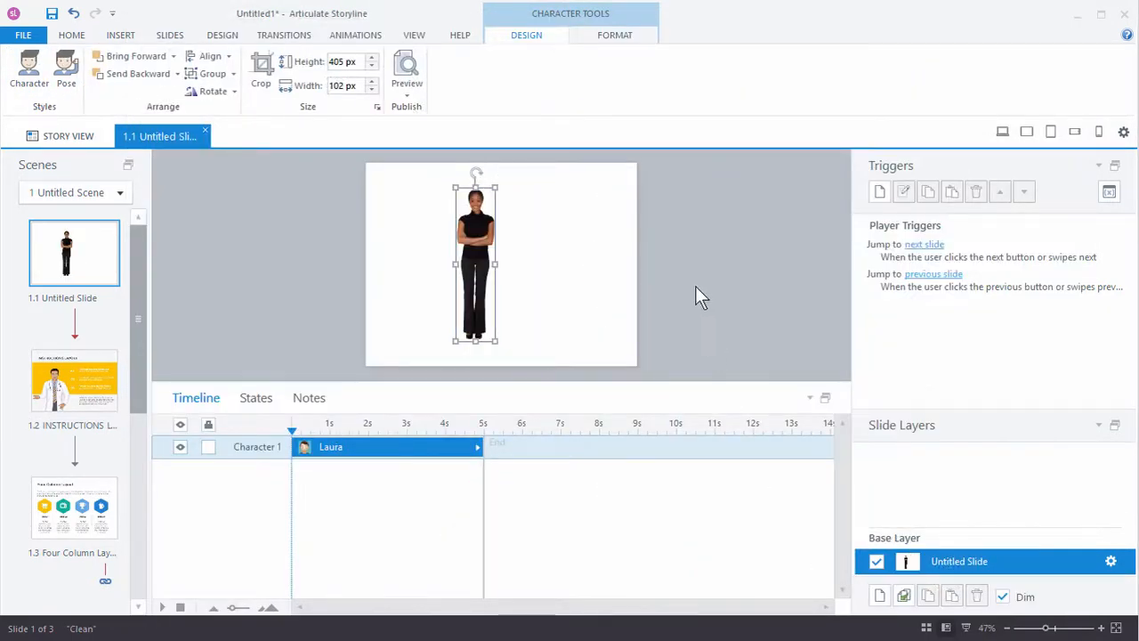